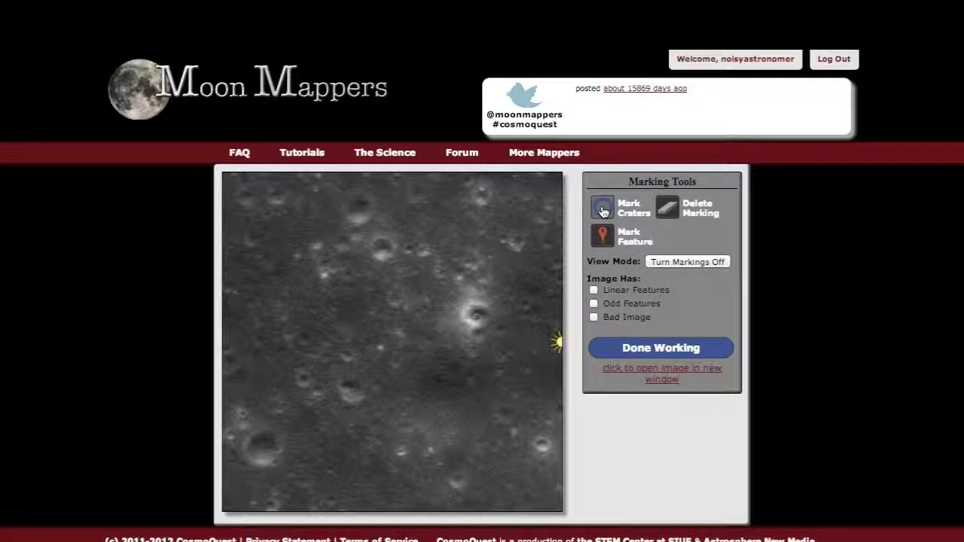
# Use Mark Craters to circle the bright-rimmed crater right of the image centre, adjusting the circle's size and position to fit its rim.
pyautogui.click(602, 209)
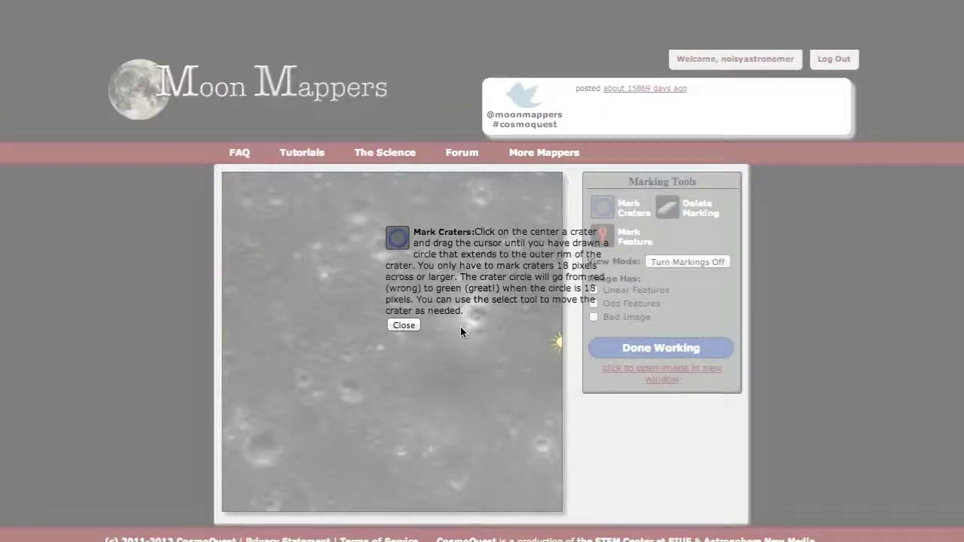
pyautogui.click(403, 325)
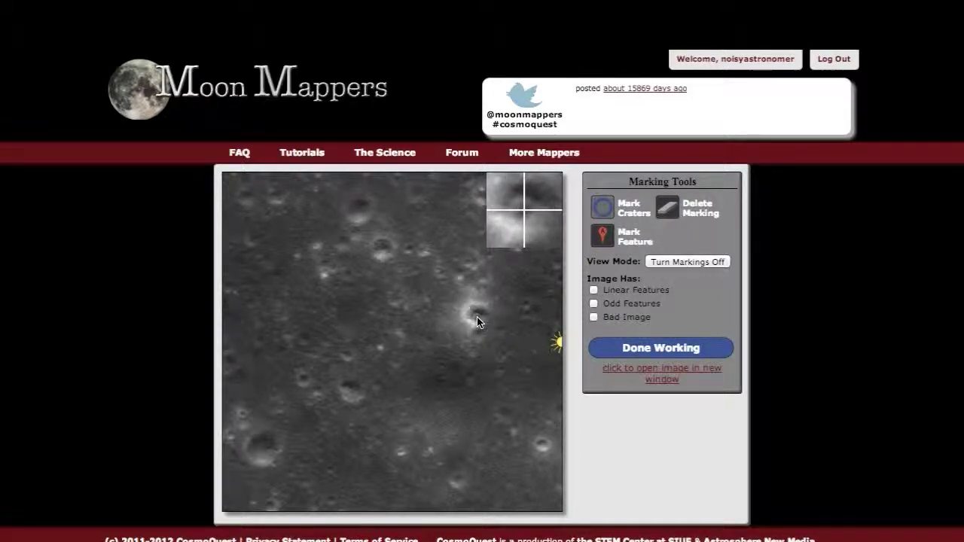
pyautogui.moveTo(477, 317); pyautogui.dragTo(480, 331)
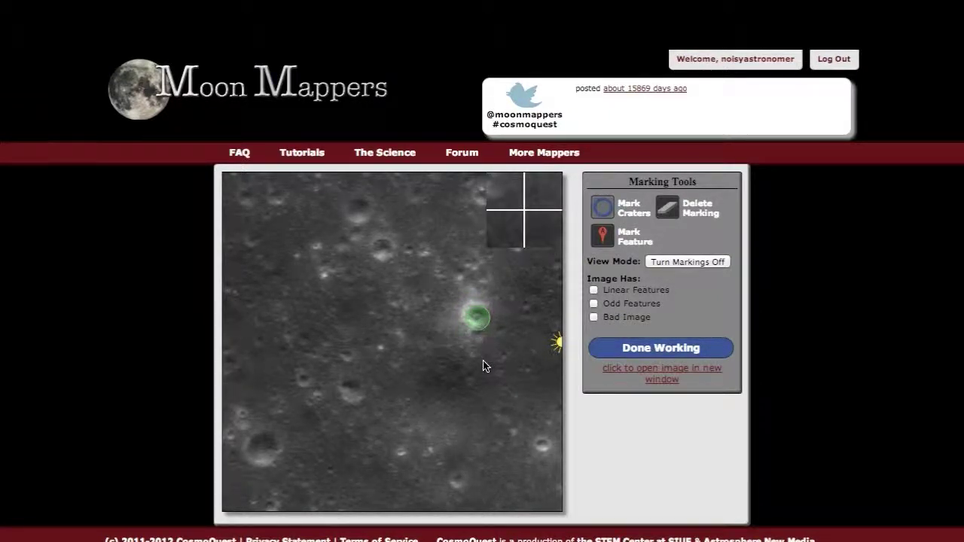
pyautogui.moveTo(479, 326)
pyautogui.mouseDown()
pyautogui.moveTo(457, 335)
pyautogui.moveTo(464, 311)
pyautogui.moveTo(494, 326)
pyautogui.moveTo(480, 322)
pyautogui.mouseUp()
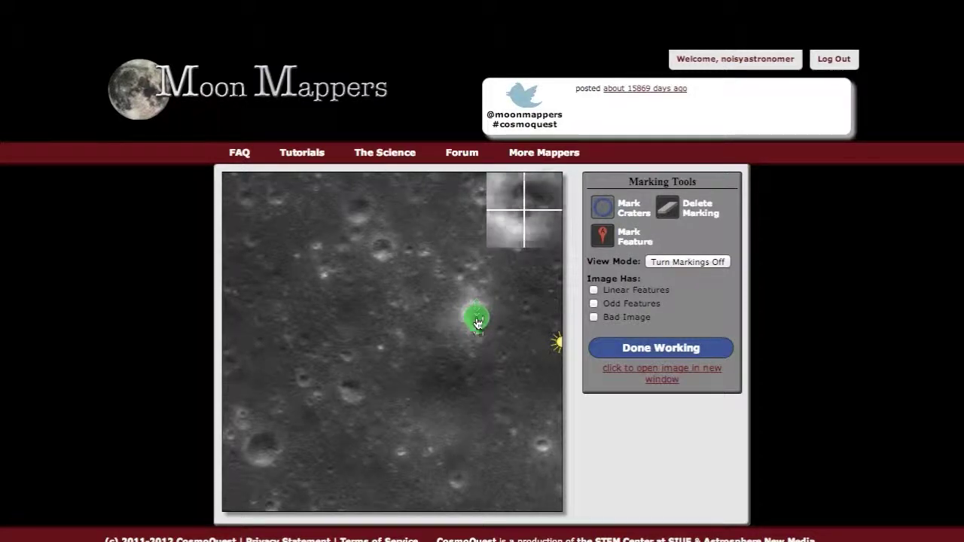
pyautogui.moveTo(477, 338)
pyautogui.mouseDown()
pyautogui.moveTo(477, 349)
pyautogui.moveTo(476, 322)
pyautogui.moveTo(478, 332)
pyautogui.mouseUp()
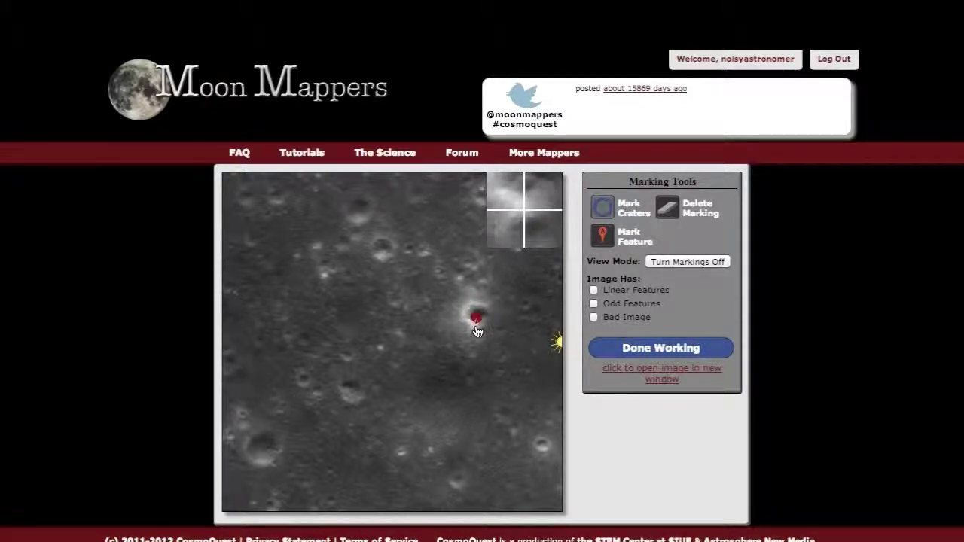
pyautogui.moveTo(477, 332); pyautogui.dragTo(479, 336)
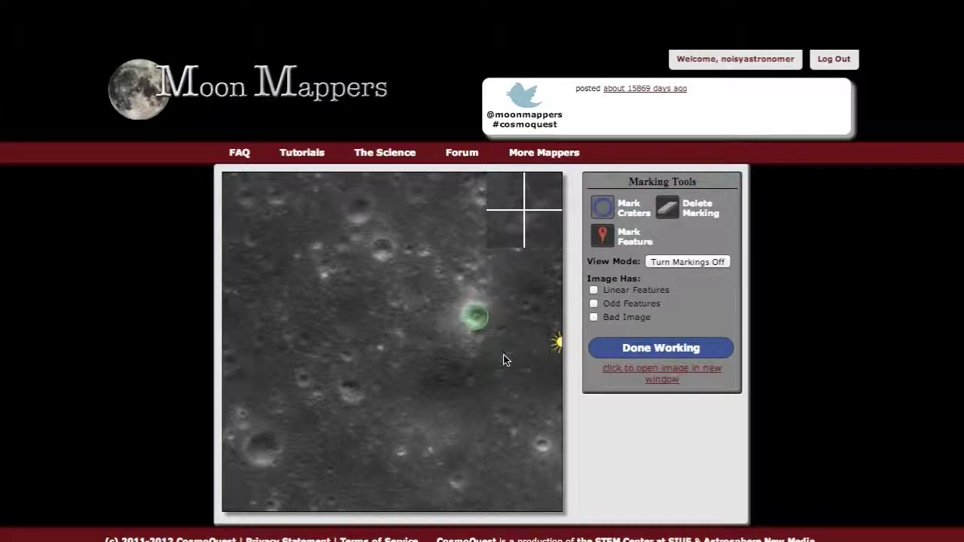
# Circle the two neighbouring craters in the upper middle of the image and the large crater in its lower-left corner.
pyautogui.click(383, 251)
pyautogui.moveTo(384, 259); pyautogui.dragTo(385, 268)
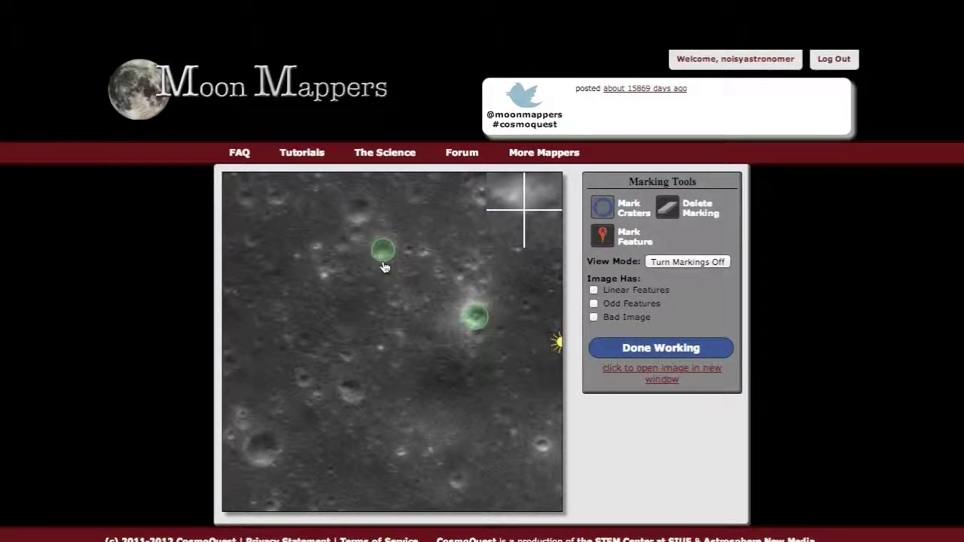
pyautogui.click(359, 213)
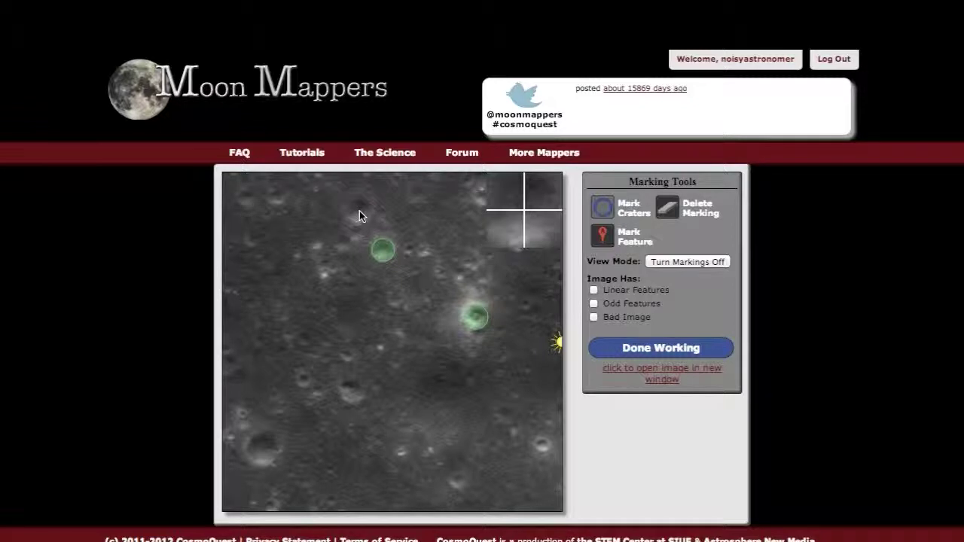
pyautogui.moveTo(360, 217); pyautogui.dragTo(362, 230)
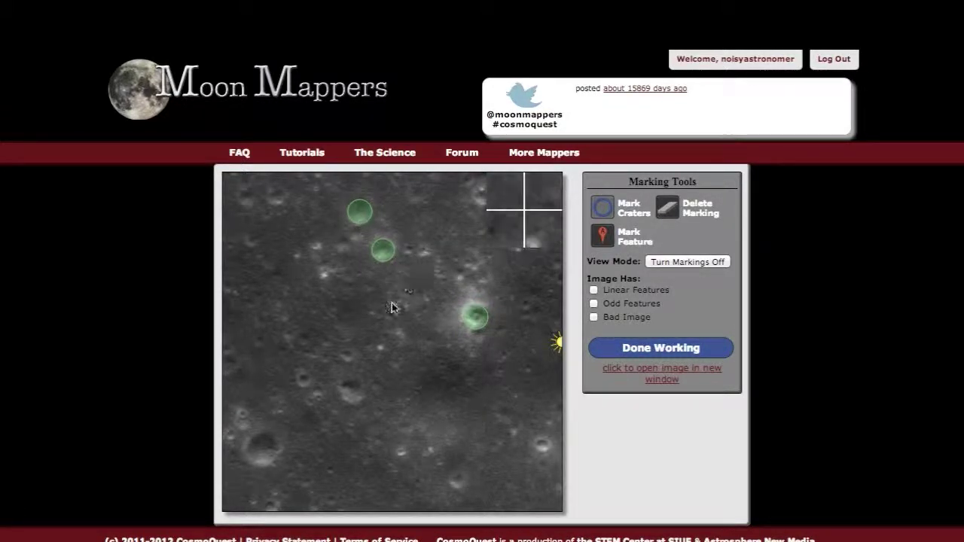
pyautogui.moveTo(262, 449); pyautogui.dragTo(266, 471)
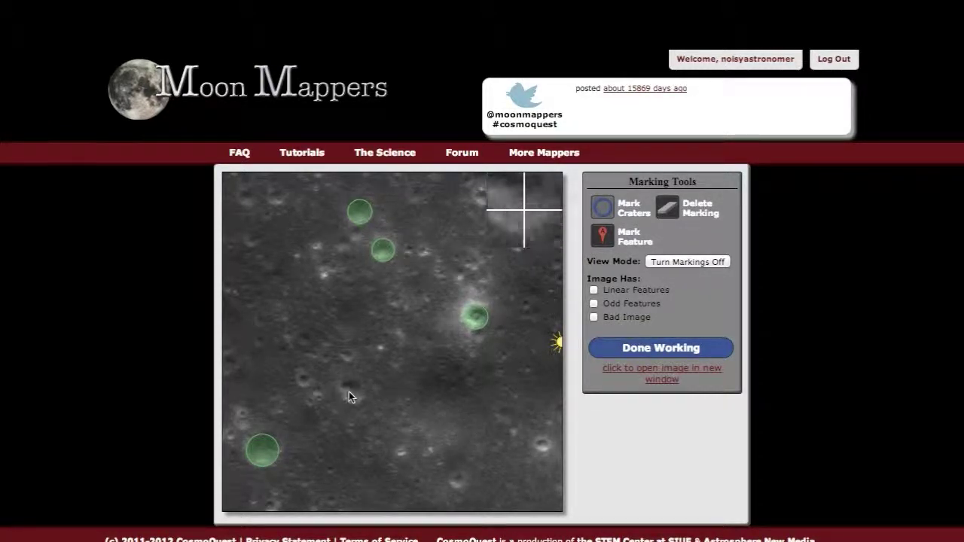
# Draw an oversized circle over the crater below centre and remove it, and delete and redraw the topmost crater's marking.
pyautogui.moveTo(350, 395); pyautogui.dragTo(384, 426)
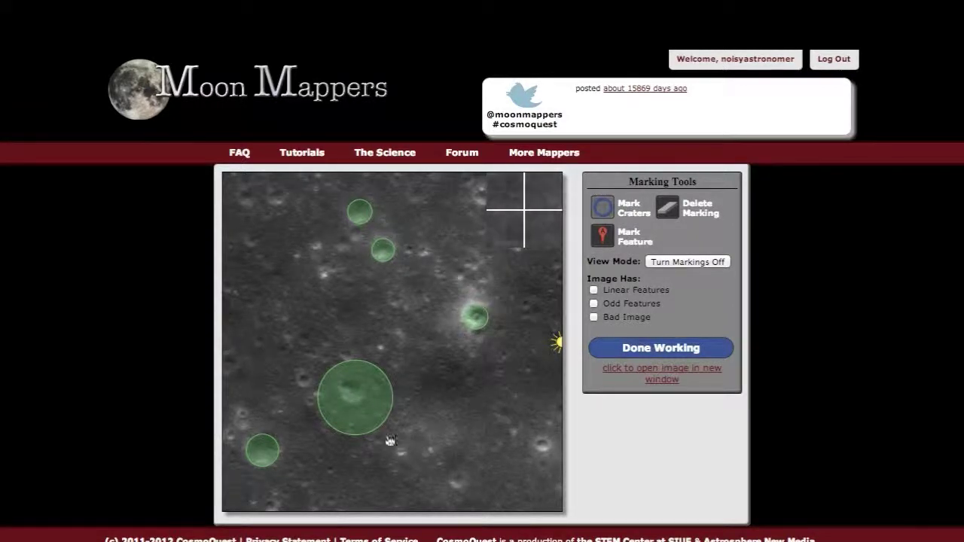
pyautogui.click(362, 413)
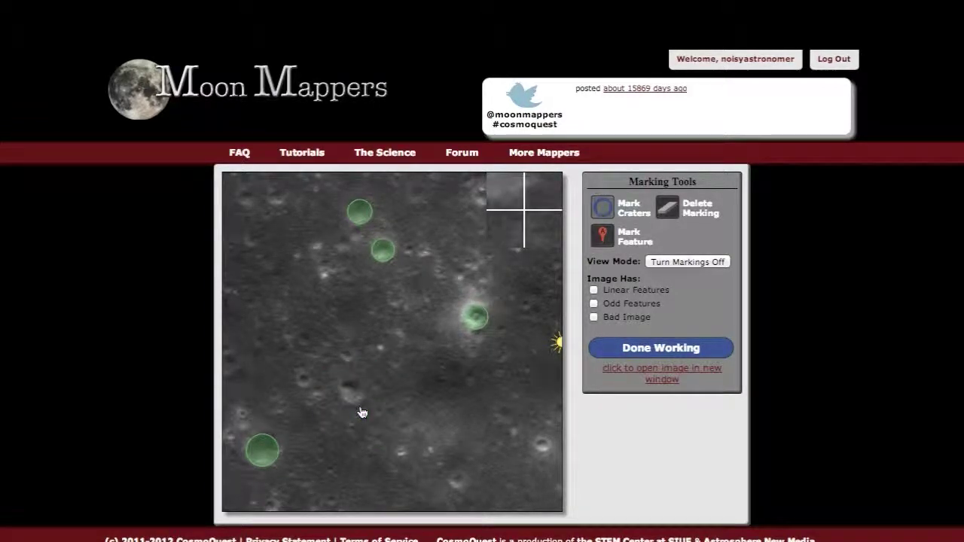
pyautogui.click(668, 211)
pyautogui.click(359, 211)
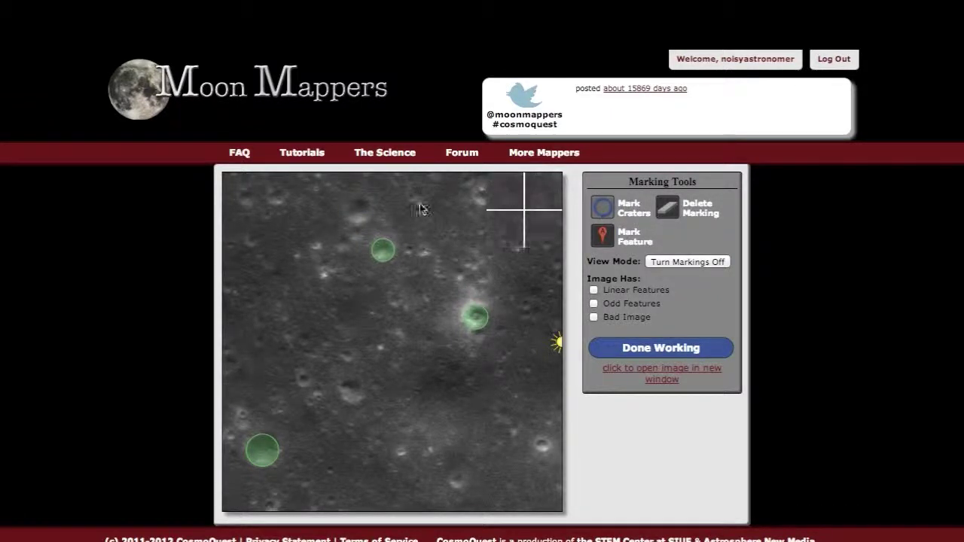
pyautogui.moveTo(358, 213); pyautogui.dragTo(361, 228)
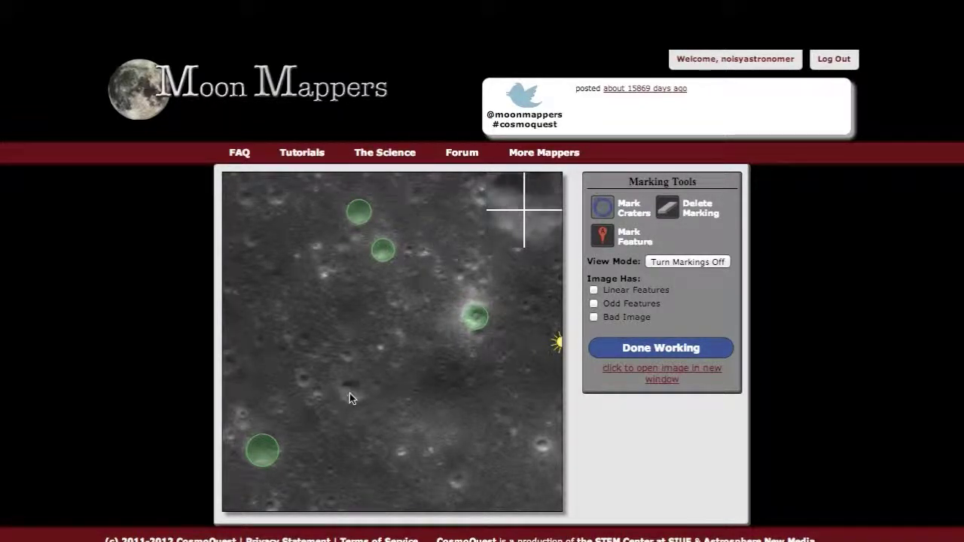
# Circle the crater below centre and the small bright crater near the image's lower-right edge, and try to circle the tiny crater to the left.
pyautogui.moveTo(351, 392); pyautogui.dragTo(354, 406)
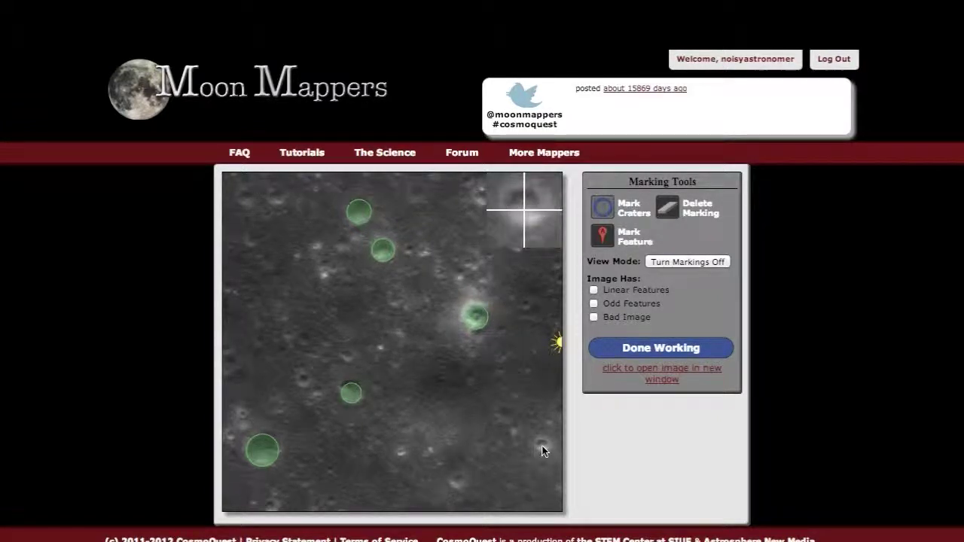
pyautogui.moveTo(543, 455); pyautogui.dragTo(543, 458)
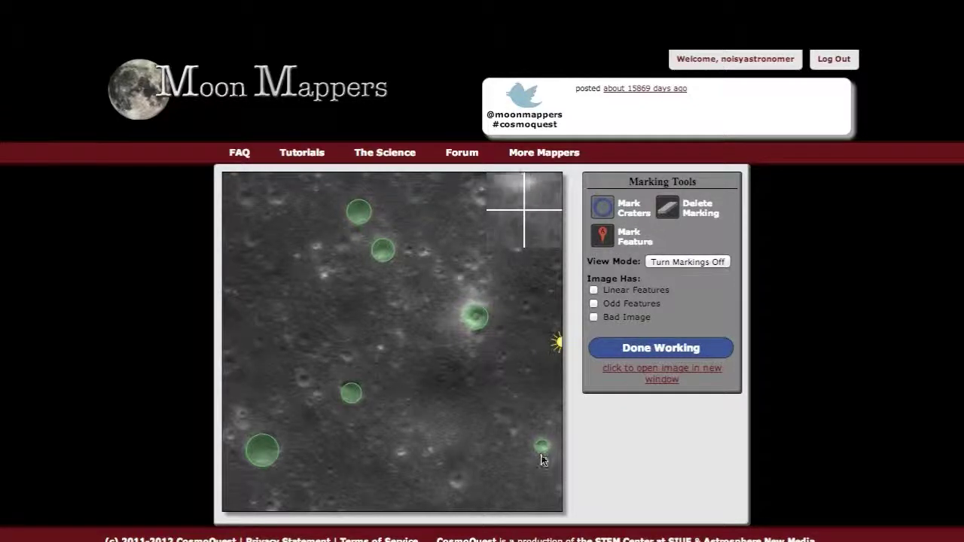
pyautogui.moveTo(302, 382); pyautogui.dragTo(303, 390)
pyautogui.click(304, 389)
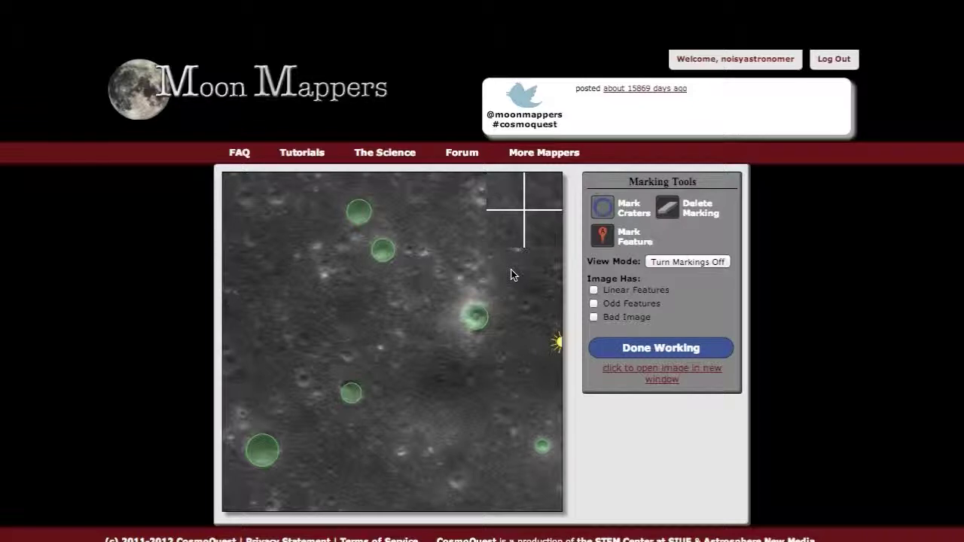
# Use Mark Feature to mark the bright spot in the image's upper-left area as a Light Albedo Feature.
pyautogui.click(602, 236)
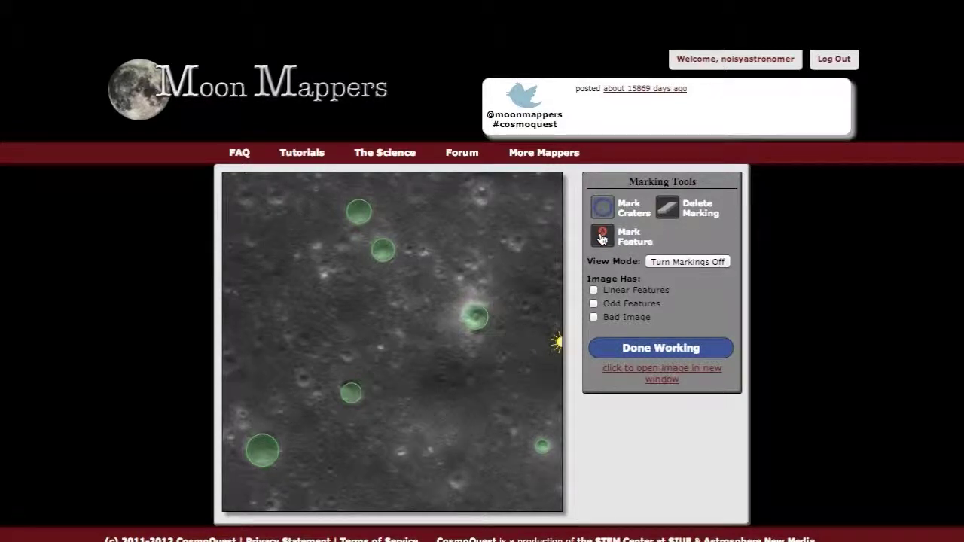
pyautogui.click(603, 238)
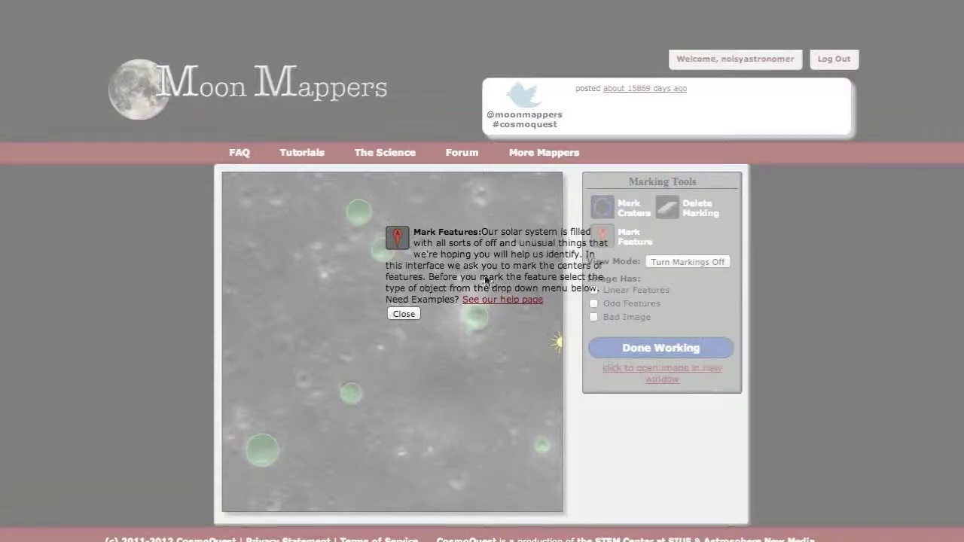
pyautogui.click(404, 314)
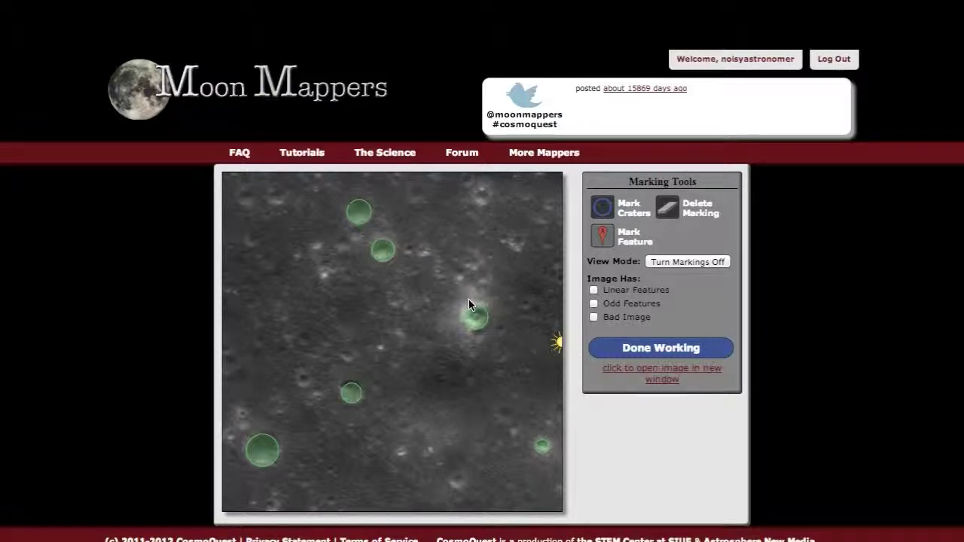
pyautogui.click(325, 279)
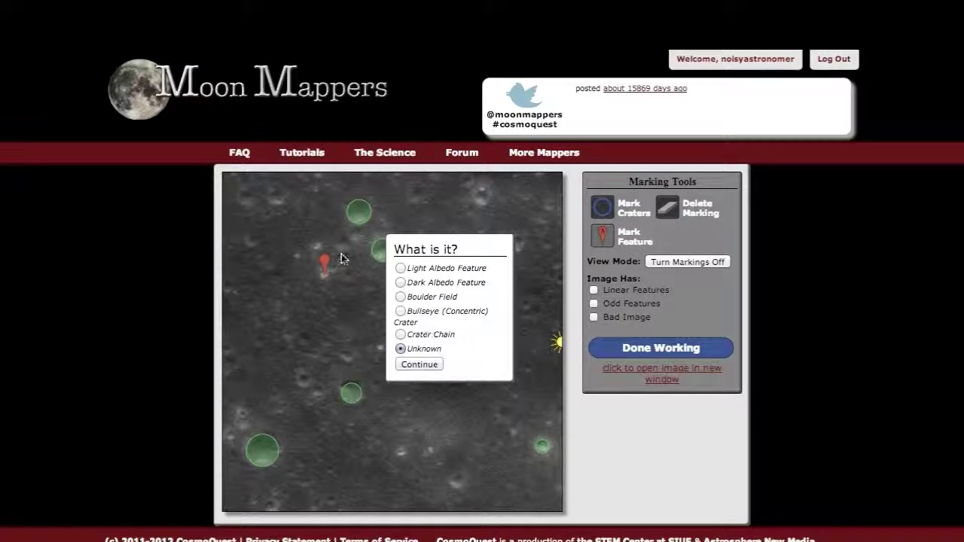
pyautogui.click(402, 269)
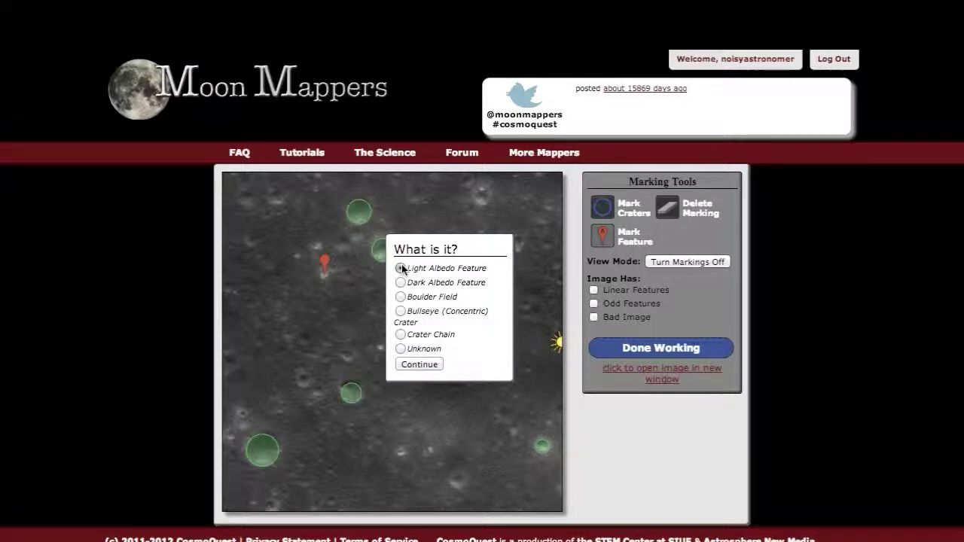
pyautogui.click(424, 364)
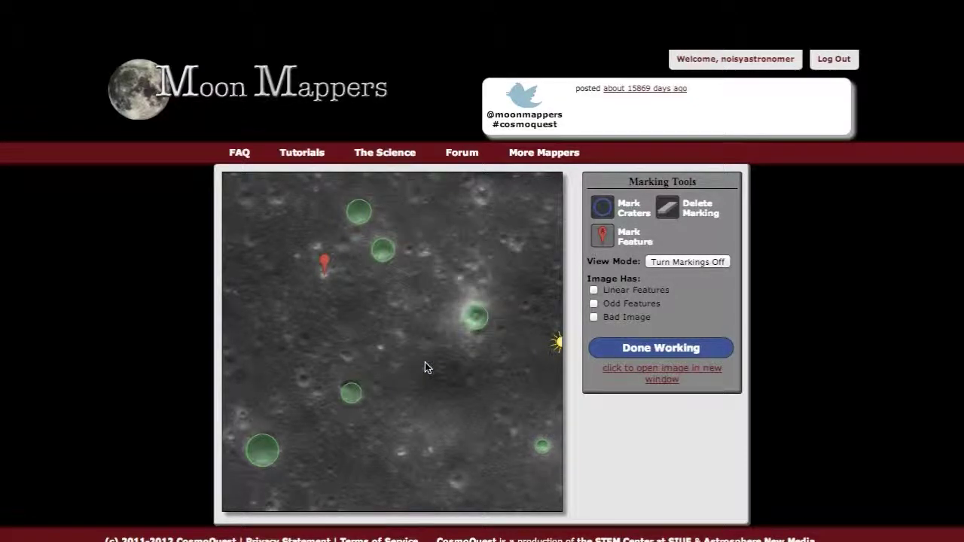
# Reposition the marker on the upper-left bright spot, and mark the small bright spot near the image centre as a Light Albedo Feature.
pyautogui.click(324, 276)
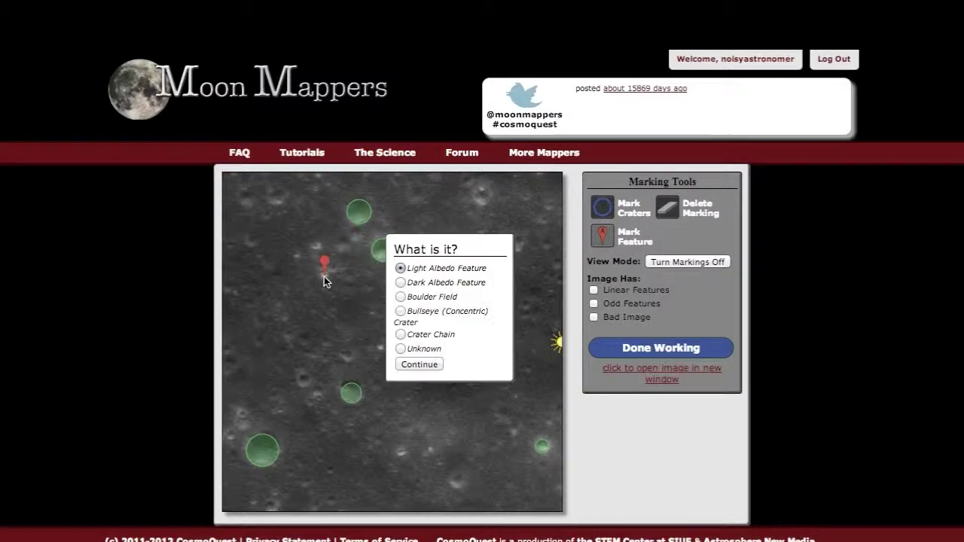
pyautogui.click(419, 365)
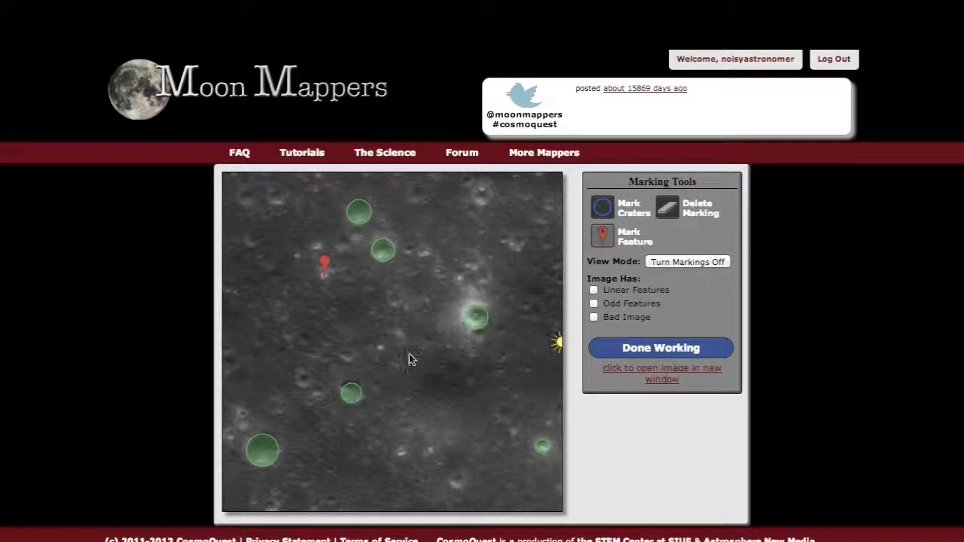
pyautogui.click(325, 267)
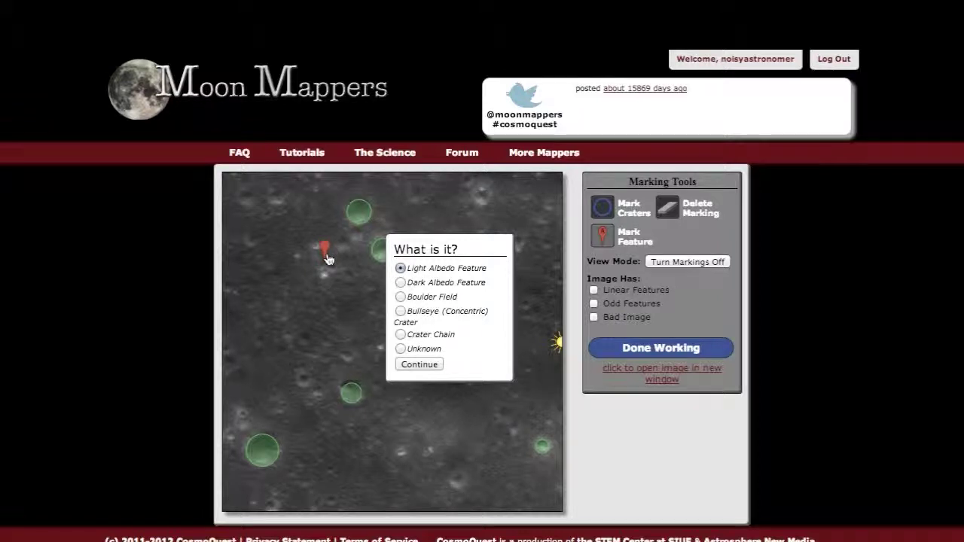
pyautogui.click(419, 365)
pyautogui.moveTo(327, 268)
pyautogui.moveTo(327, 269)
pyautogui.mouseDown()
pyautogui.moveTo(348, 274)
pyautogui.moveTo(325, 280)
pyautogui.moveTo(350, 279)
pyautogui.moveTo(326, 279)
pyautogui.mouseUp()
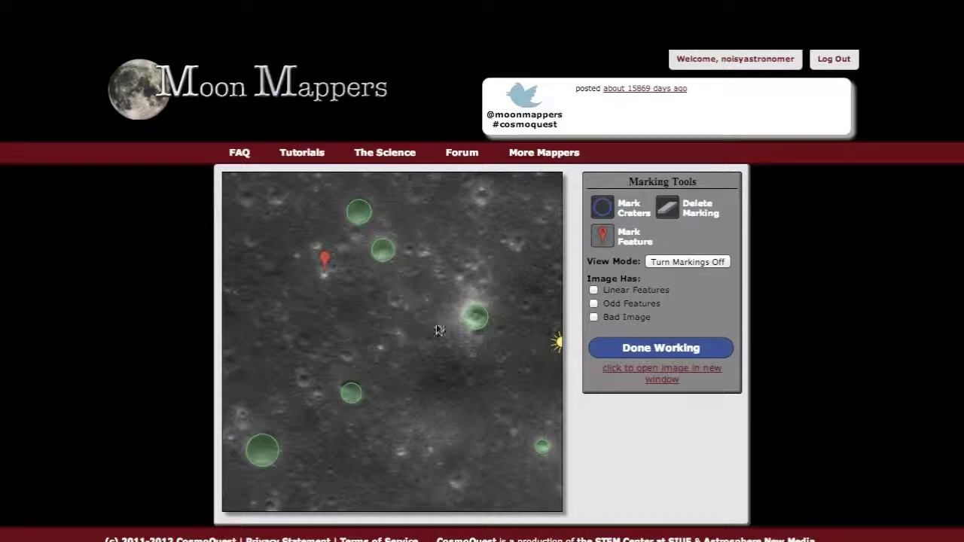
pyautogui.click(381, 349)
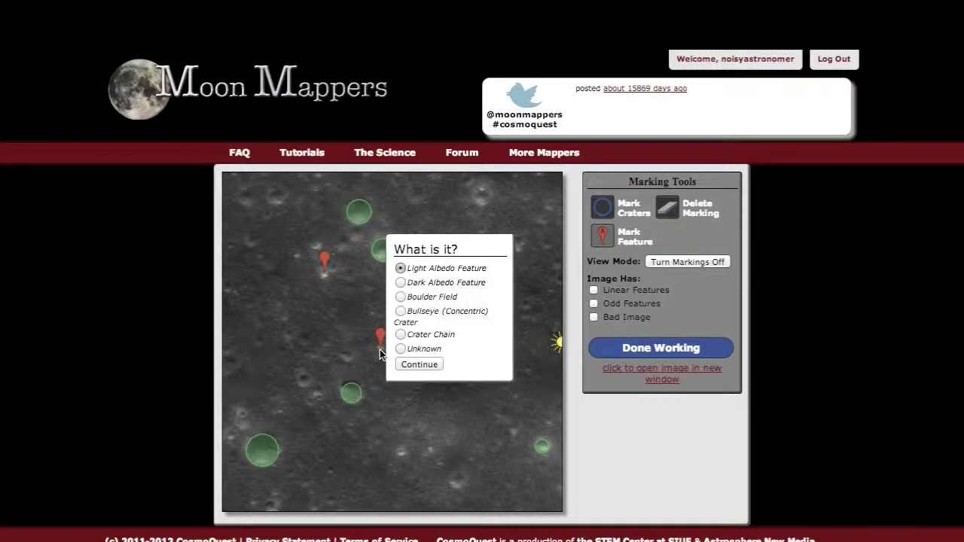
pyautogui.click(418, 366)
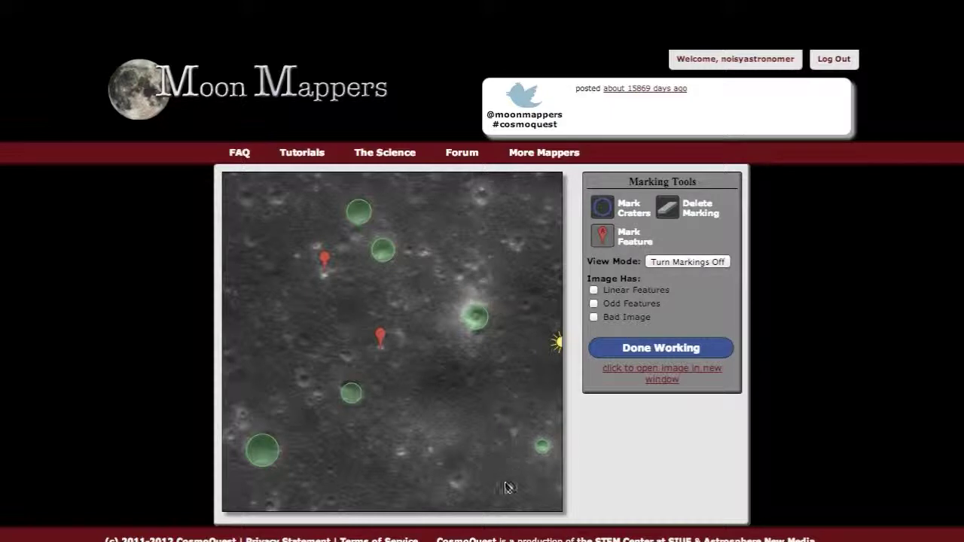
# Circle the small crater in the image's upper-left corner, and try again to circle the tiny crater left of the below-centre marking.
pyautogui.click(602, 208)
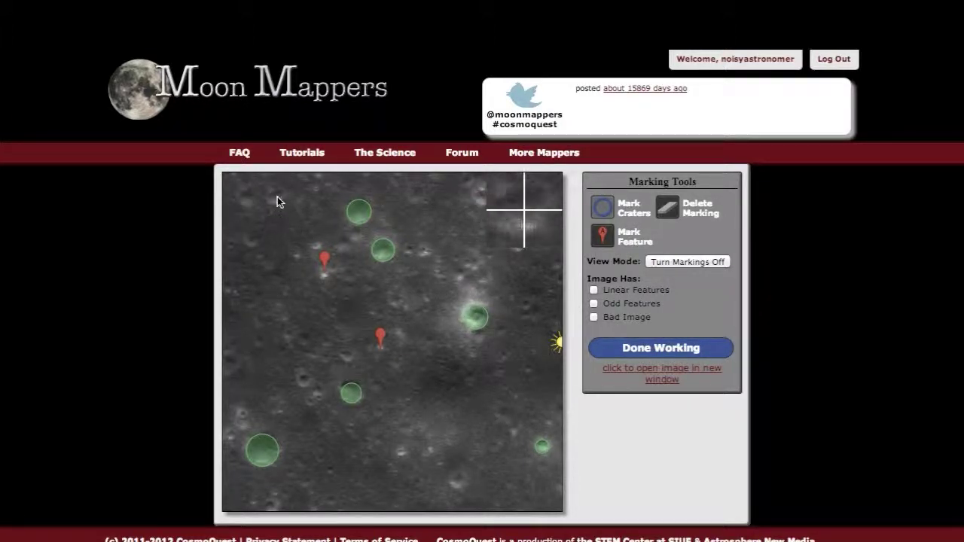
pyautogui.moveTo(276, 198); pyautogui.dragTo(280, 208)
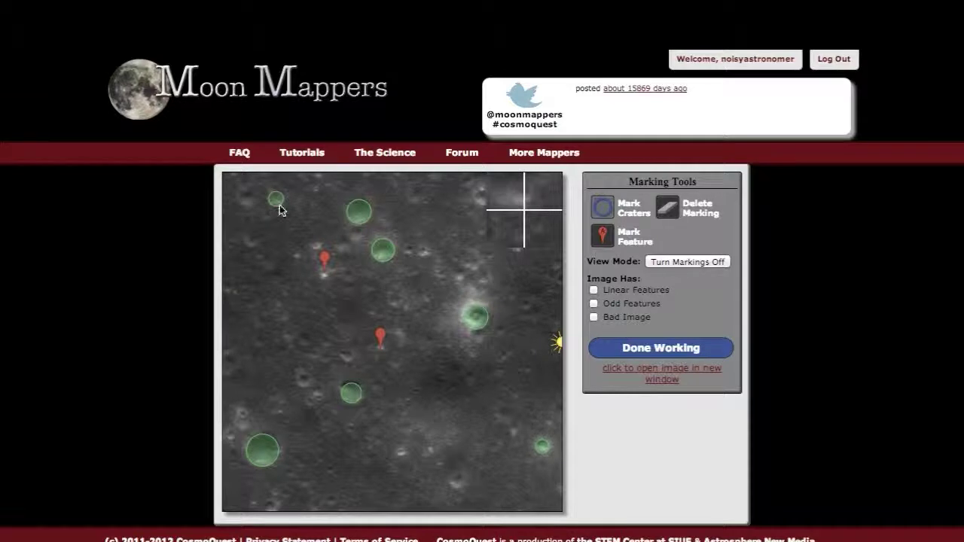
pyautogui.moveTo(302, 382); pyautogui.dragTo(305, 392)
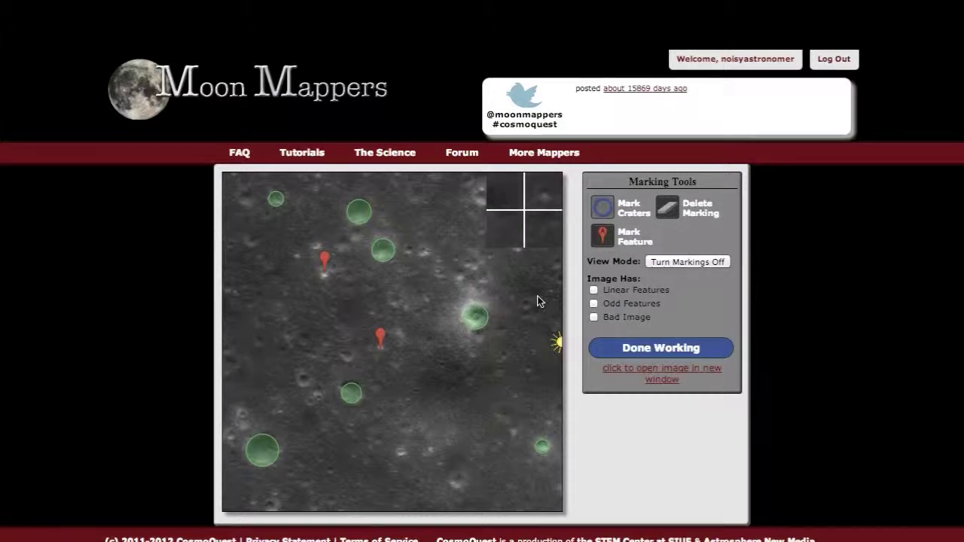
# Mark the bright halo around the bright-rimmed crater right of centre as a Light Albedo Feature.
pyautogui.click(605, 237)
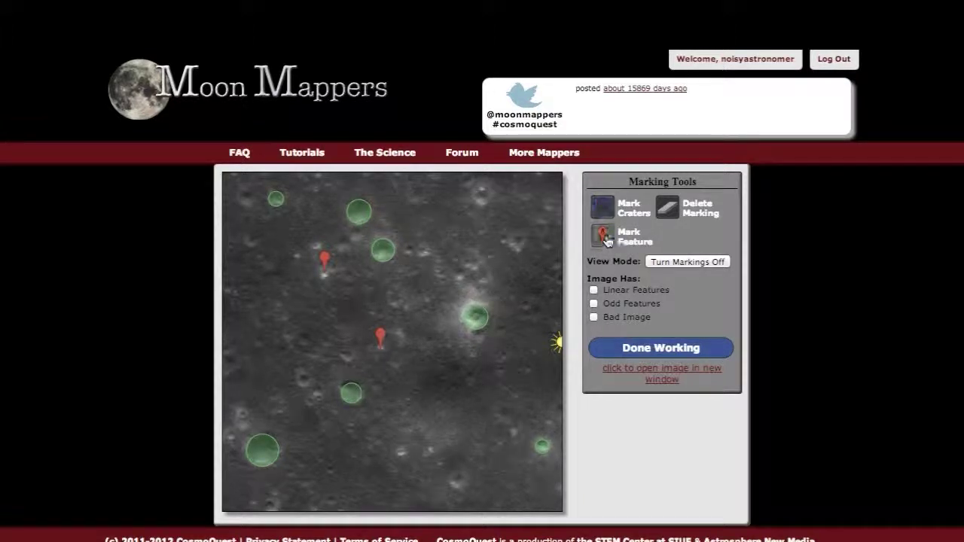
pyautogui.click(467, 310)
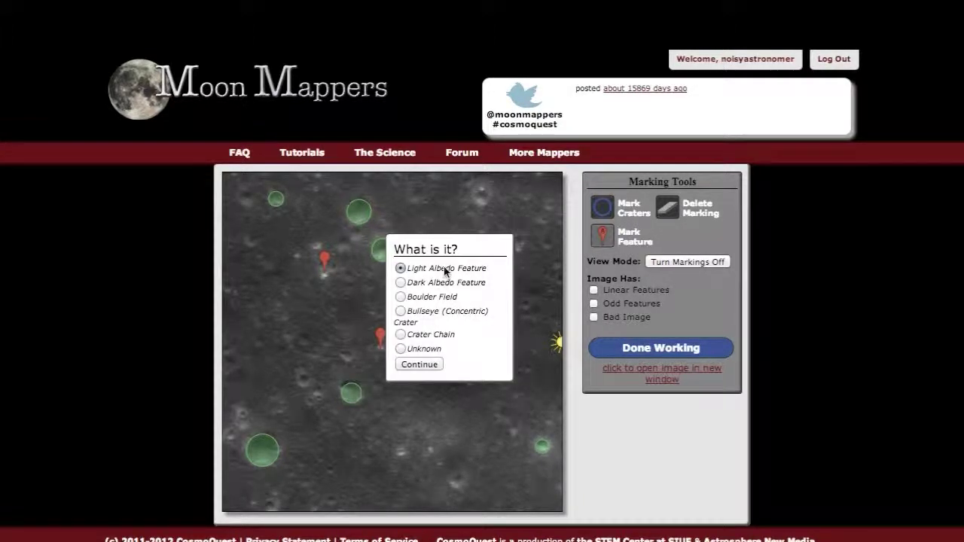
pyautogui.click(419, 364)
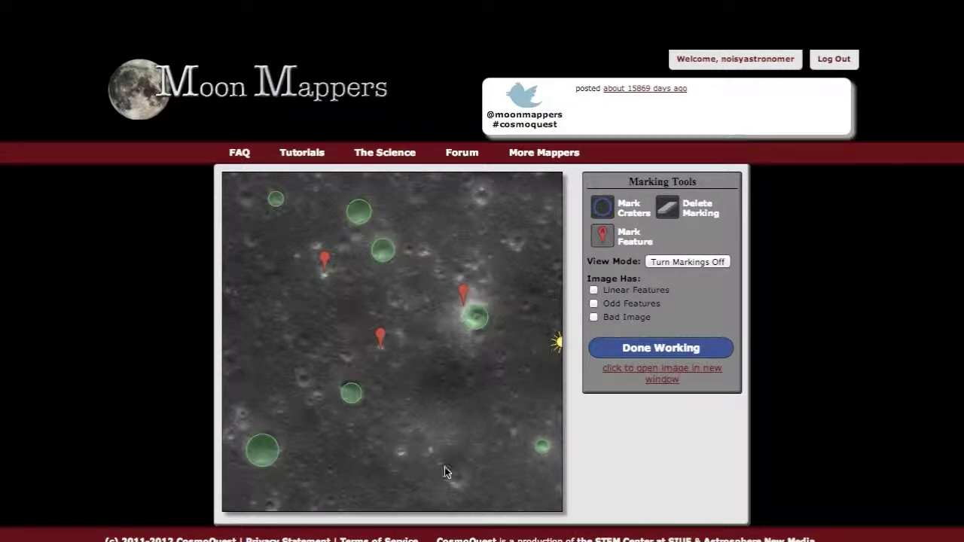
# Circle the large faint round area below and right of the image centre as a crater, and toggle all markings off and back on.
pyautogui.click(606, 215)
pyautogui.click(603, 208)
pyautogui.moveTo(451, 393); pyautogui.dragTo(471, 446)
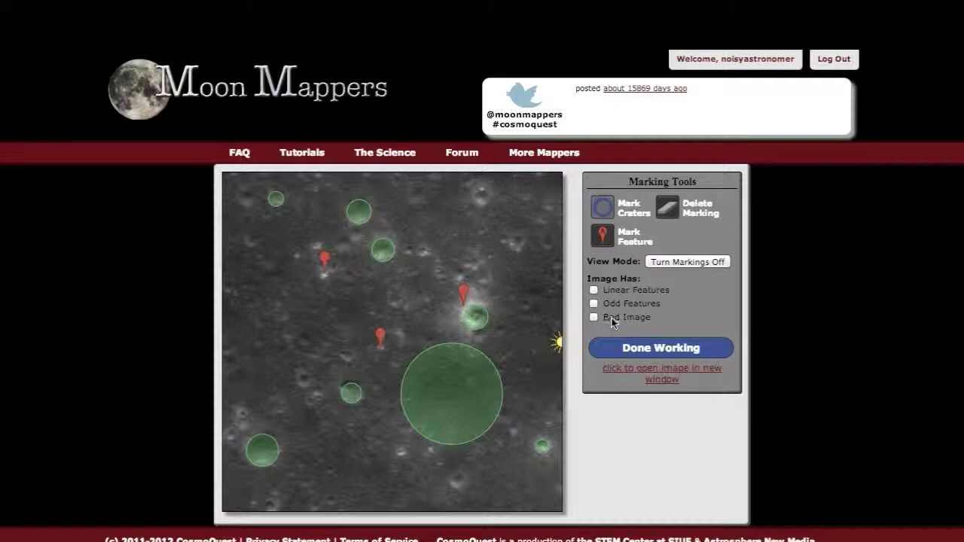
pyautogui.click(685, 261)
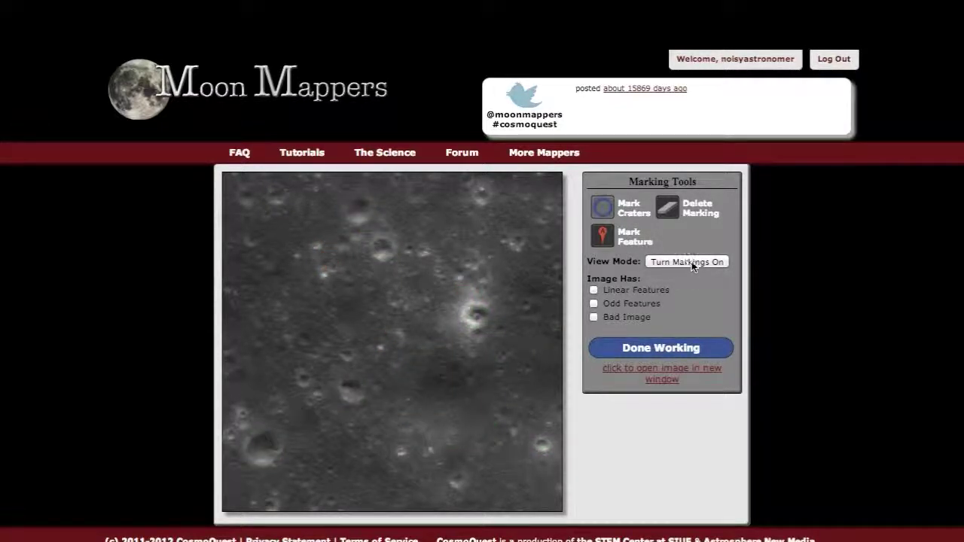
pyautogui.click(691, 262)
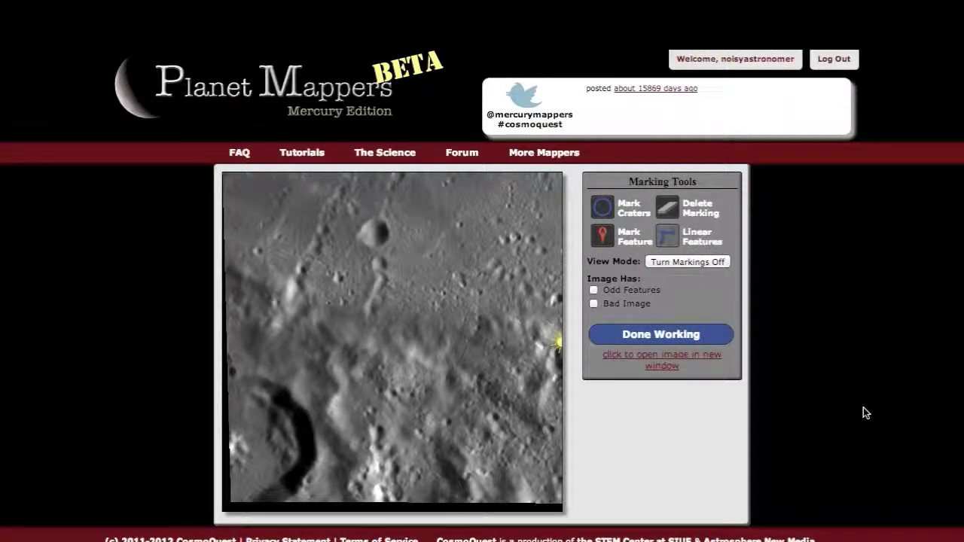
# Use Linear Features to trace the diagonal row of craters in the Mercury image's upper-left area as a Crater Chain.
pyautogui.click(670, 239)
pyautogui.click(663, 240)
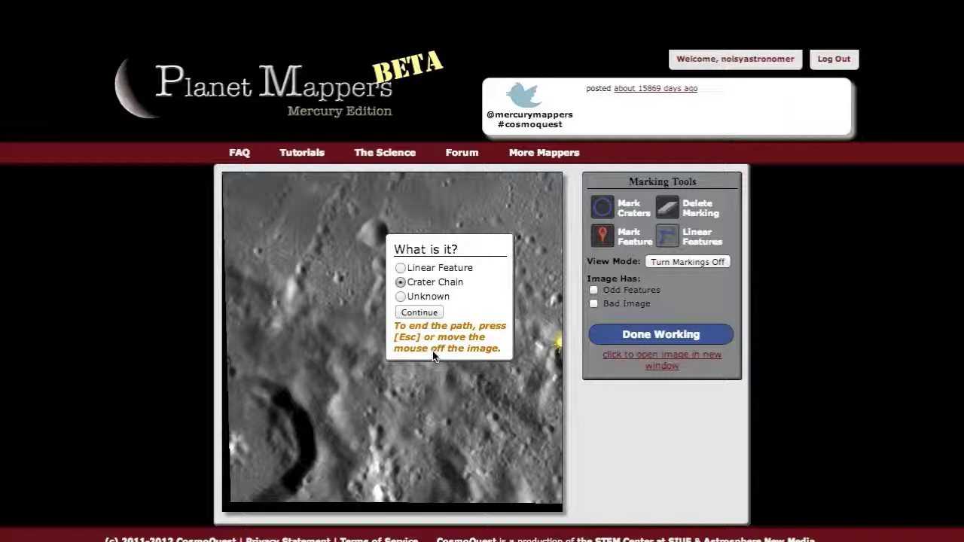
pyautogui.click(419, 313)
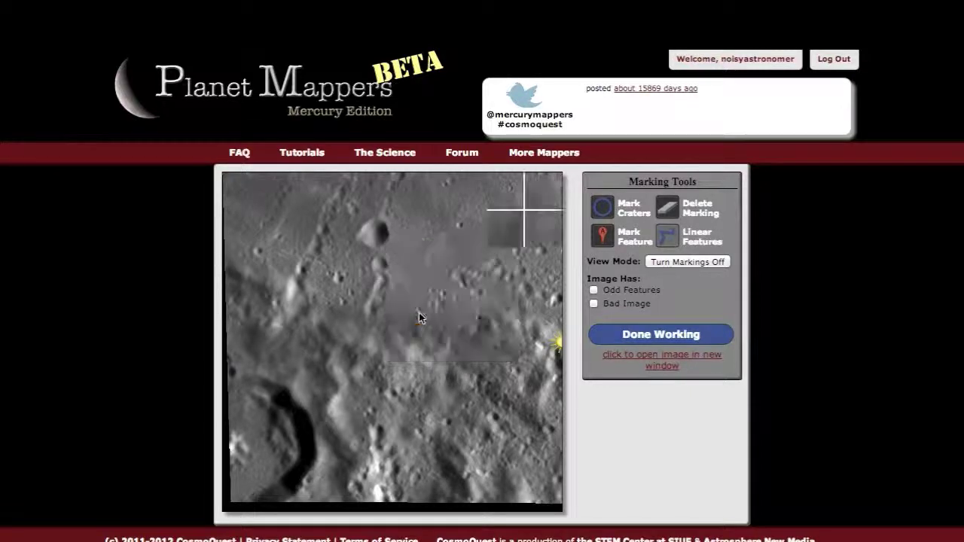
pyautogui.click(294, 285)
pyautogui.moveTo(293, 286)
pyautogui.mouseDown()
pyautogui.moveTo(301, 249)
pyautogui.moveTo(336, 211)
pyautogui.moveTo(339, 189)
pyautogui.mouseUp()
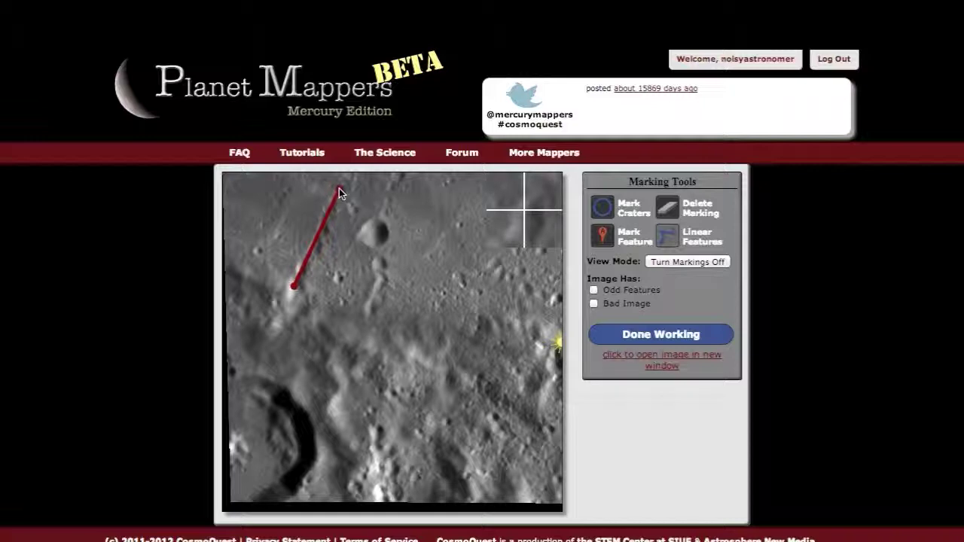
pyautogui.moveTo(339, 193); pyautogui.dragTo(338, 191)
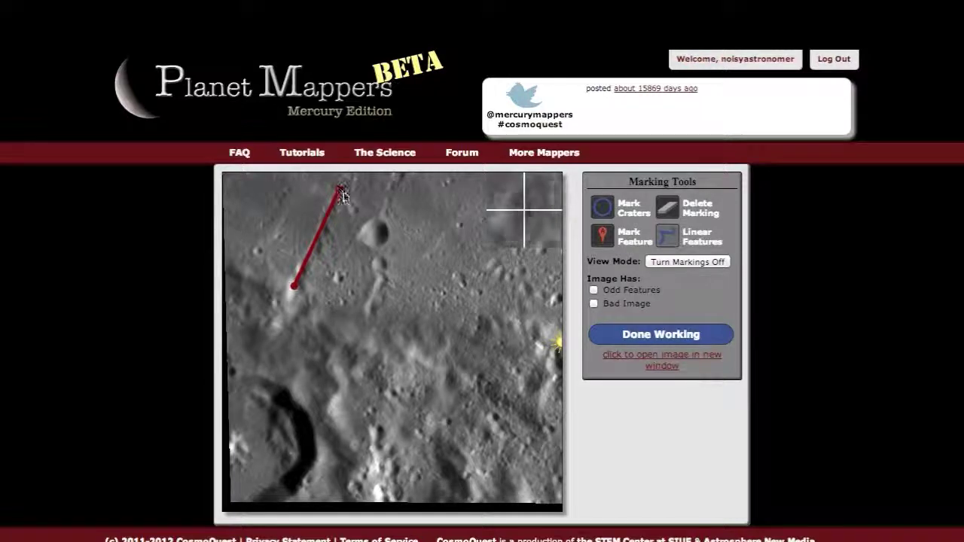
pyautogui.moveTo(414, 271); pyautogui.dragTo(369, 200)
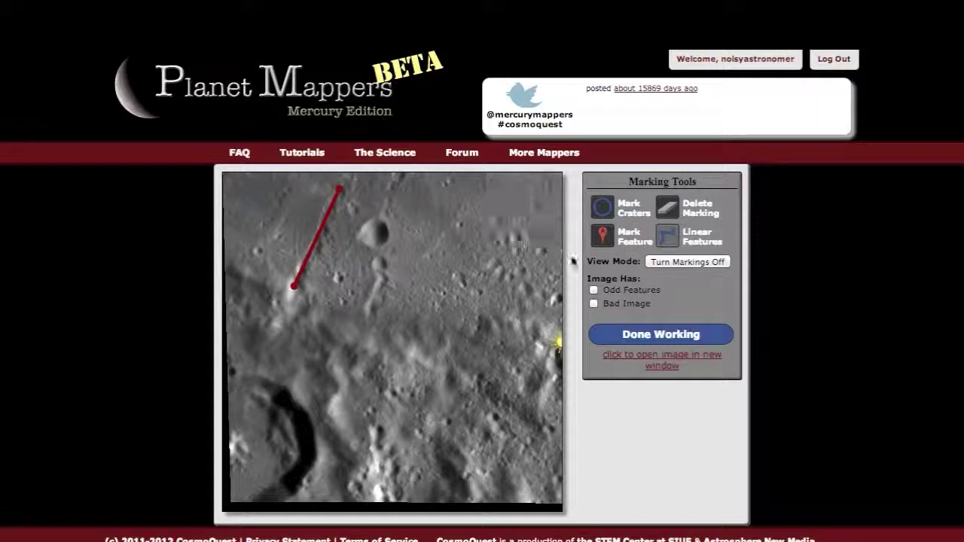
# Mark a short Crater Chain crossing the lower part of the upper-left diagonal line.
pyautogui.moveTo(666, 240)
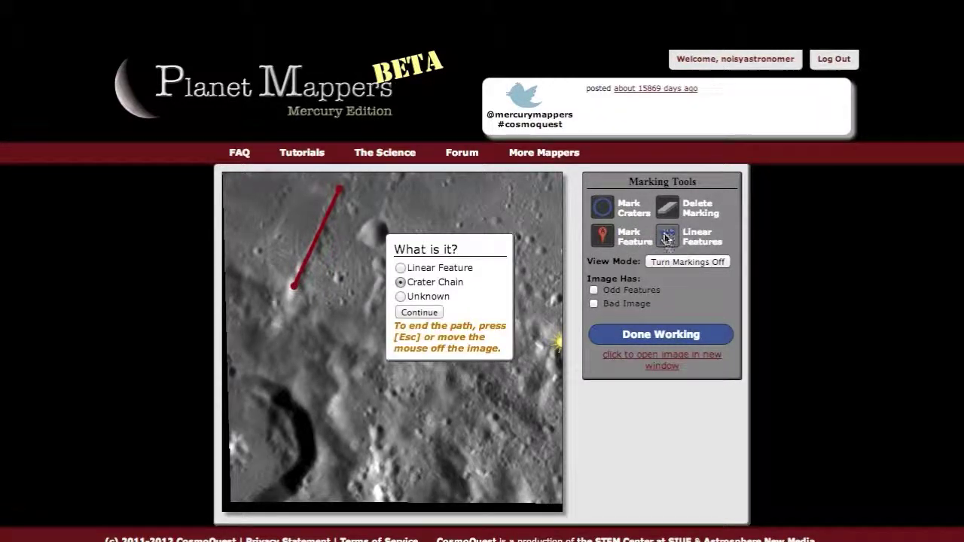
pyautogui.click(425, 314)
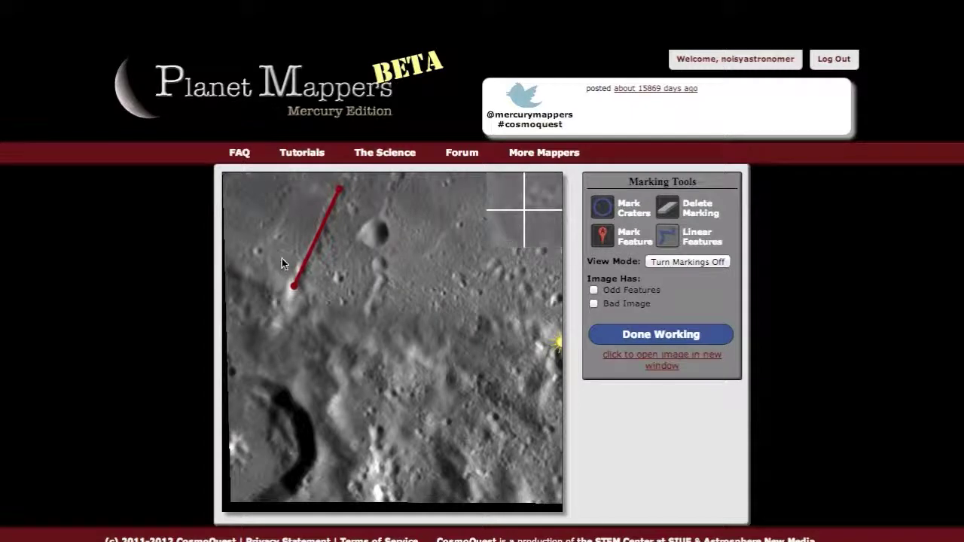
pyautogui.moveTo(280, 252)
pyautogui.mouseDown()
pyautogui.moveTo(330, 271)
pyautogui.moveTo(335, 257)
pyautogui.mouseUp()
pyautogui.moveTo(333, 267)
pyautogui.mouseDown()
pyautogui.moveTo(333, 251)
pyautogui.moveTo(329, 268)
pyautogui.mouseUp()
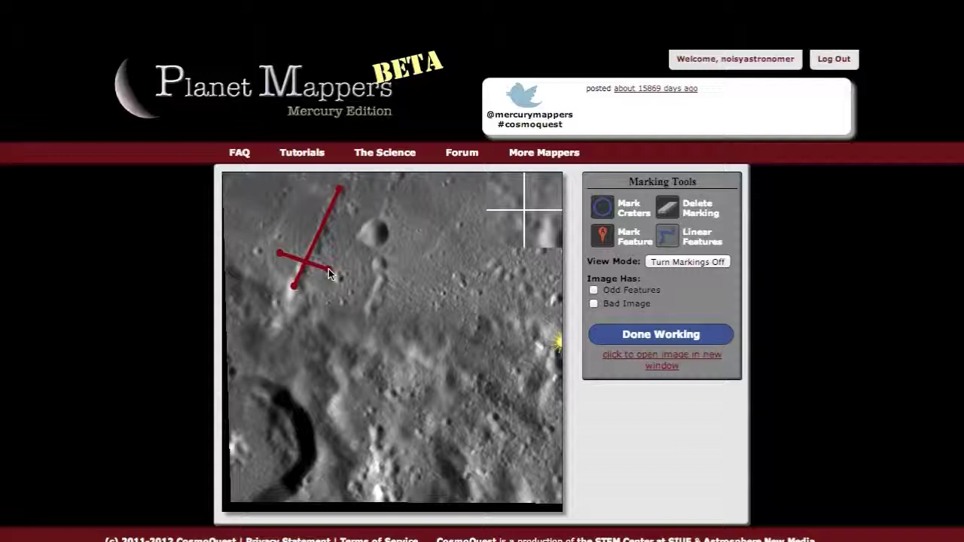
pyautogui.click(328, 268)
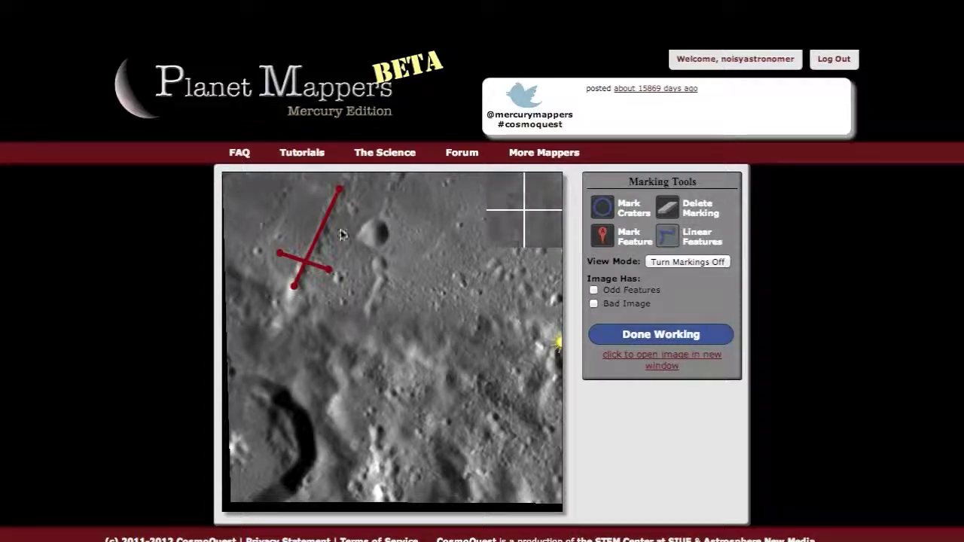
# Trace a third Crater Chain from the small craters above the image centre, past the larger shadowed crater, up to the image's upper edge.
pyautogui.moveTo(673, 244)
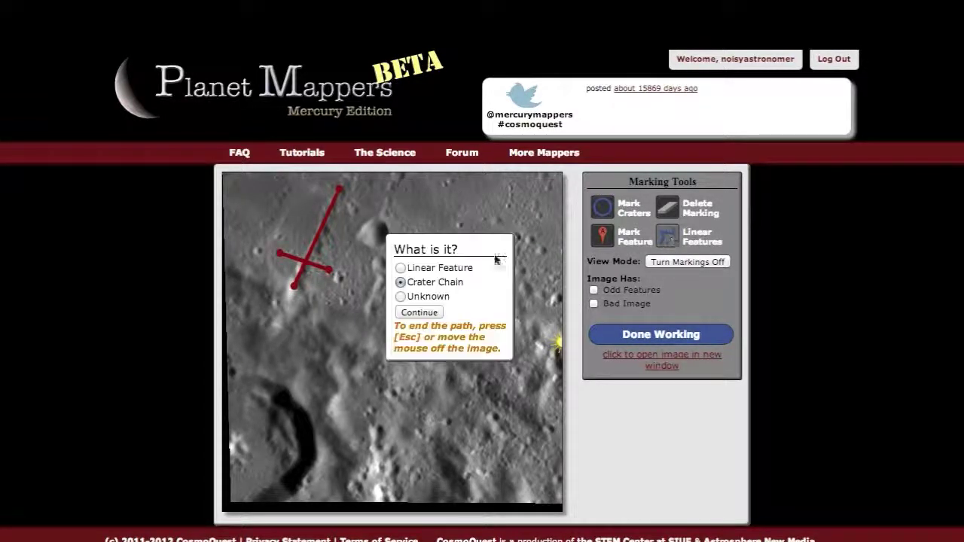
pyautogui.click(404, 312)
pyautogui.click(370, 309)
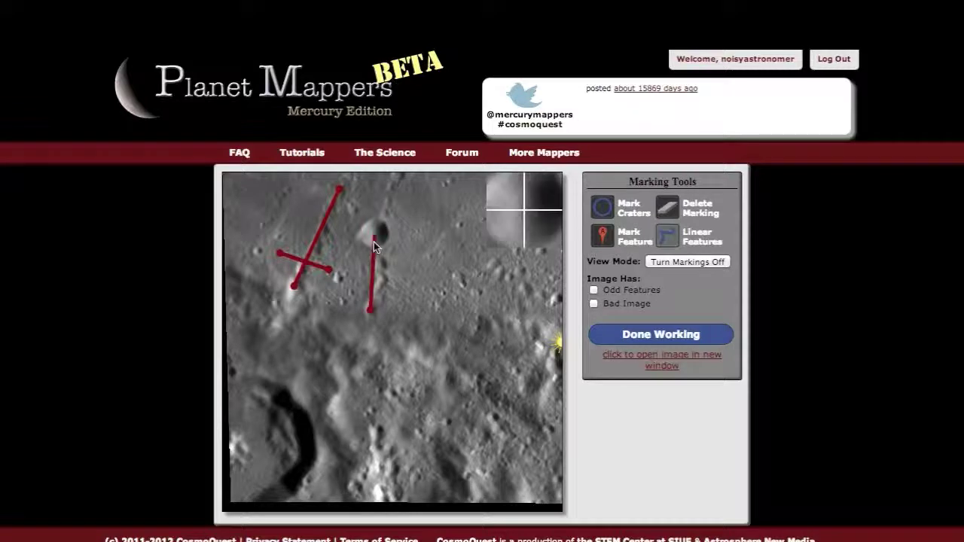
pyautogui.click(398, 178)
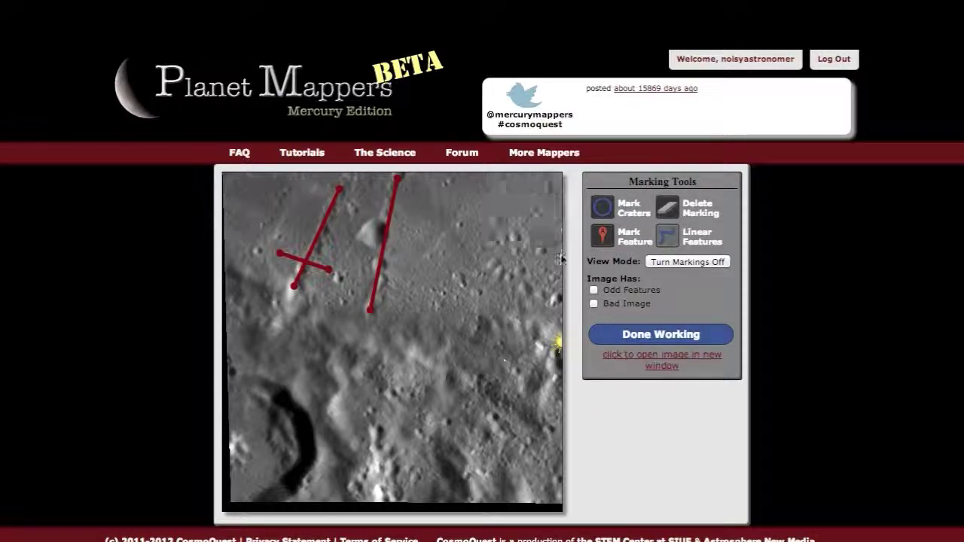
# Use Mark Craters to circle the large crater in the image's lower-left corner and the two craters along the longest chain line.
pyautogui.click(603, 207)
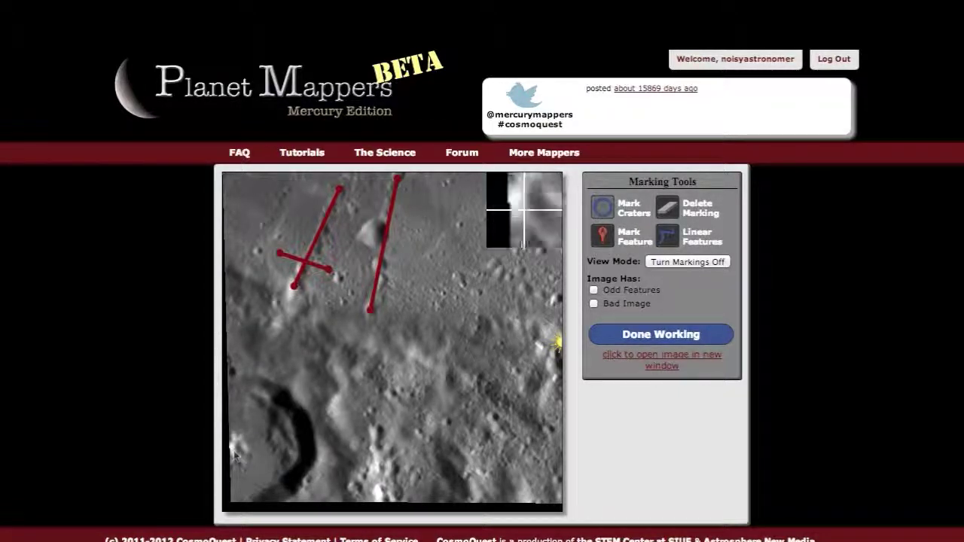
pyautogui.moveTo(235, 448); pyautogui.dragTo(309, 476)
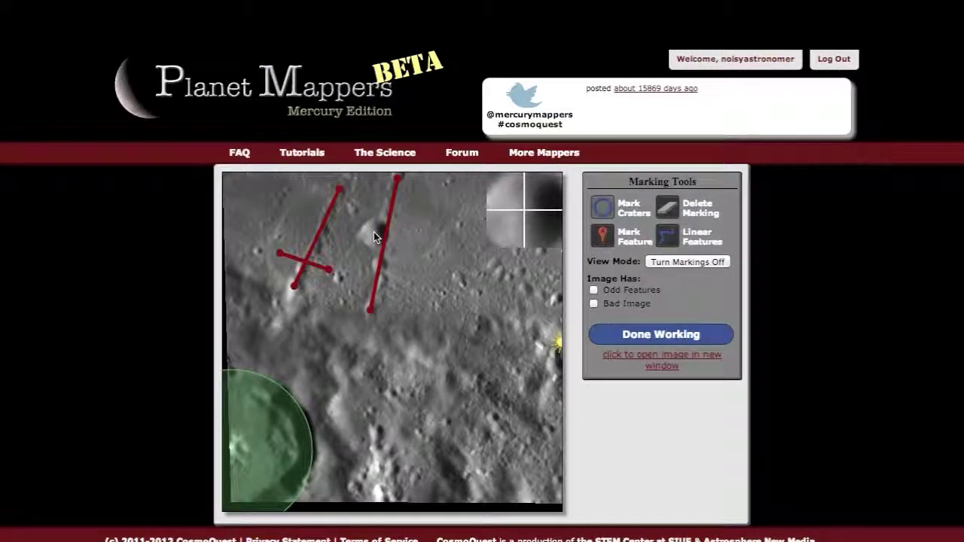
pyautogui.moveTo(373, 234); pyautogui.dragTo(383, 243)
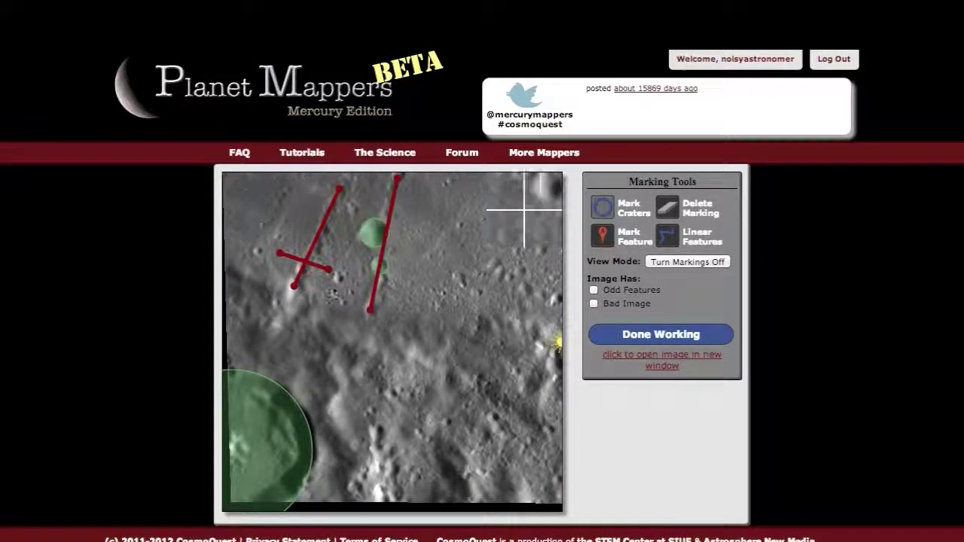
# Delete the short line crossing the upper-left crater chain, and redraw it in the same place as a Crater Chain.
pyautogui.click(676, 211)
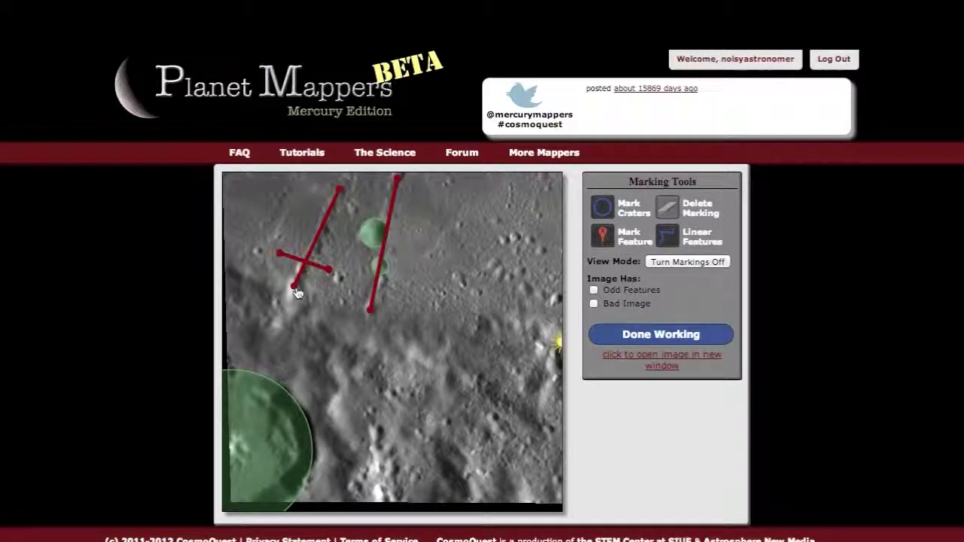
pyautogui.click(328, 269)
pyautogui.click(670, 240)
pyautogui.click(418, 312)
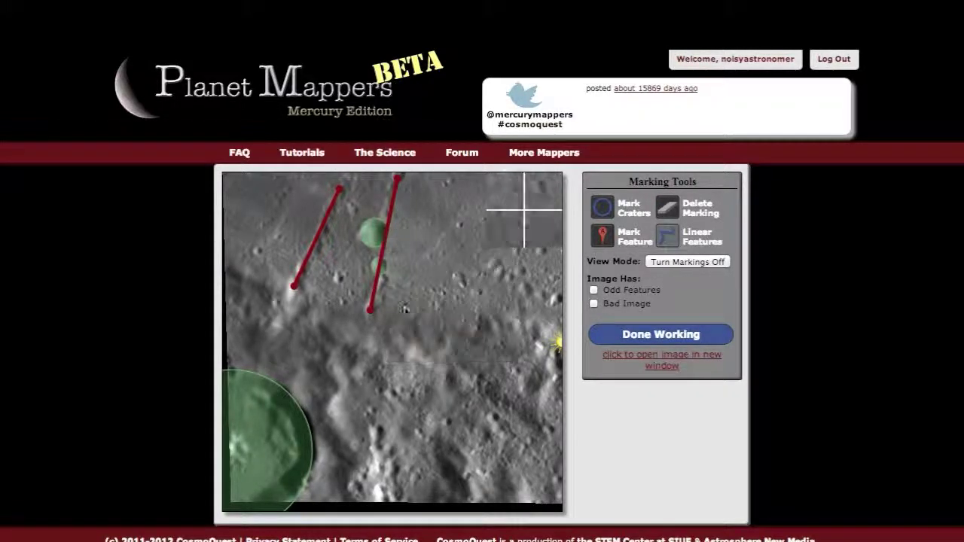
pyautogui.moveTo(282, 256); pyautogui.dragTo(334, 273)
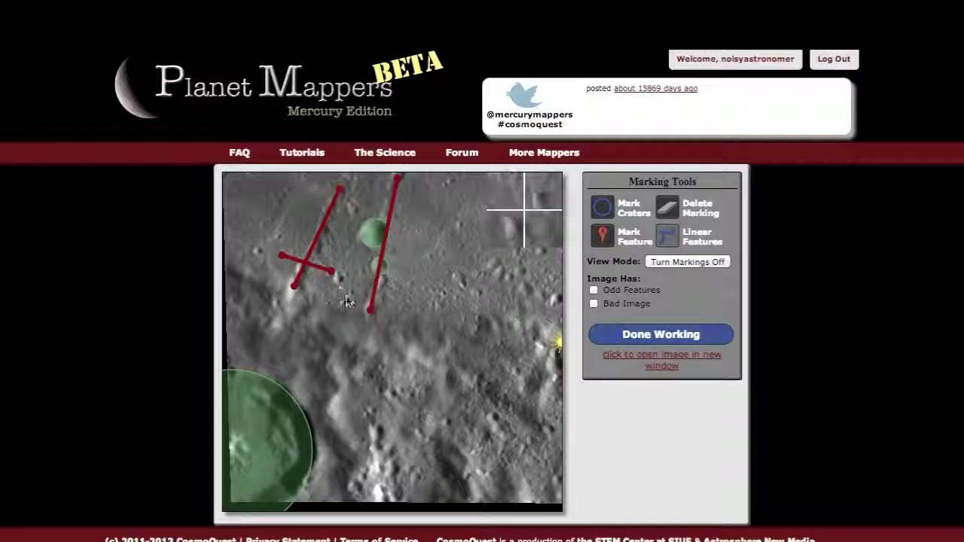
pyautogui.click(331, 277)
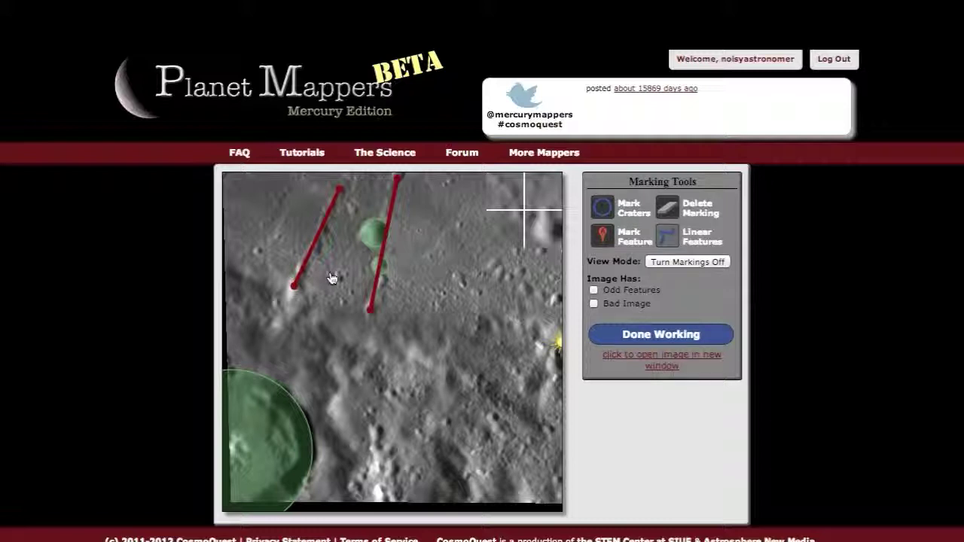
pyautogui.moveTo(282, 253)
pyautogui.mouseDown()
pyautogui.moveTo(329, 272)
pyautogui.moveTo(339, 289)
pyautogui.mouseUp()
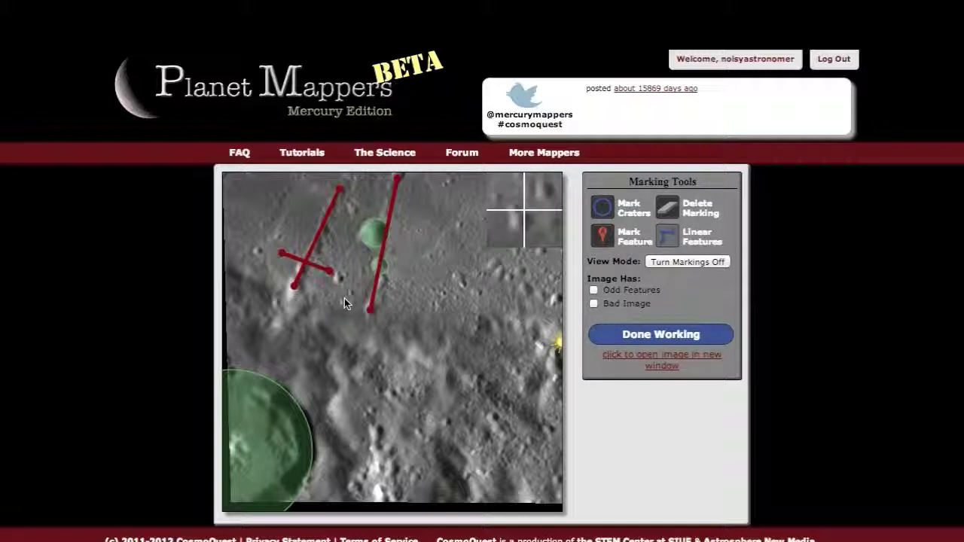